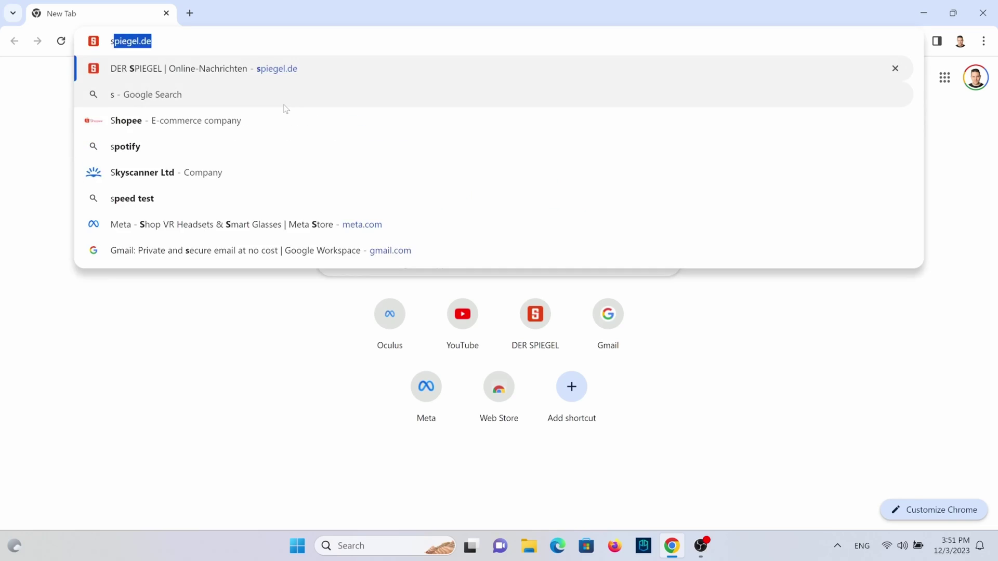
Step: Open steampowered.com and download the Steam installer SteamSetup.exe
text(powered.com)
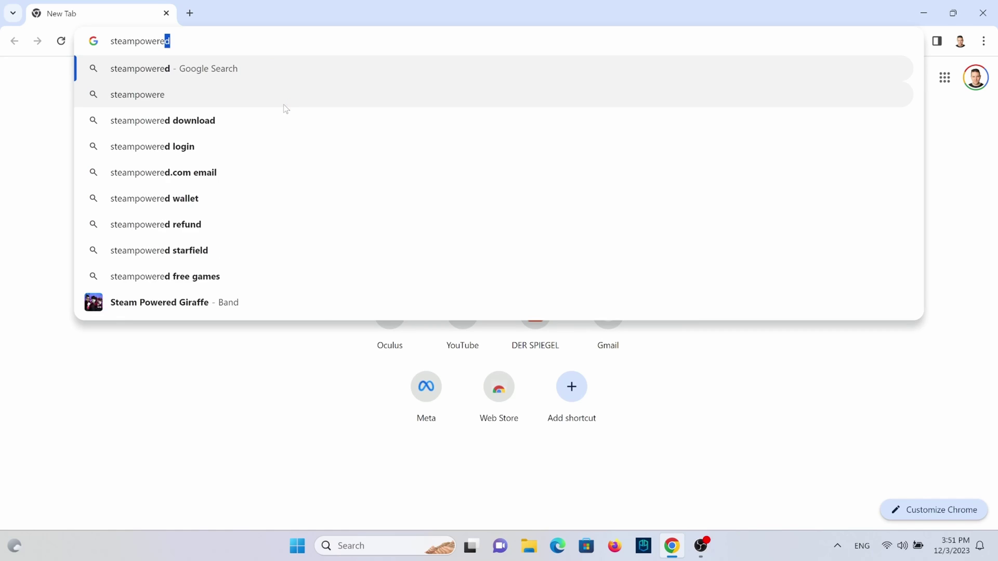
key(Return)
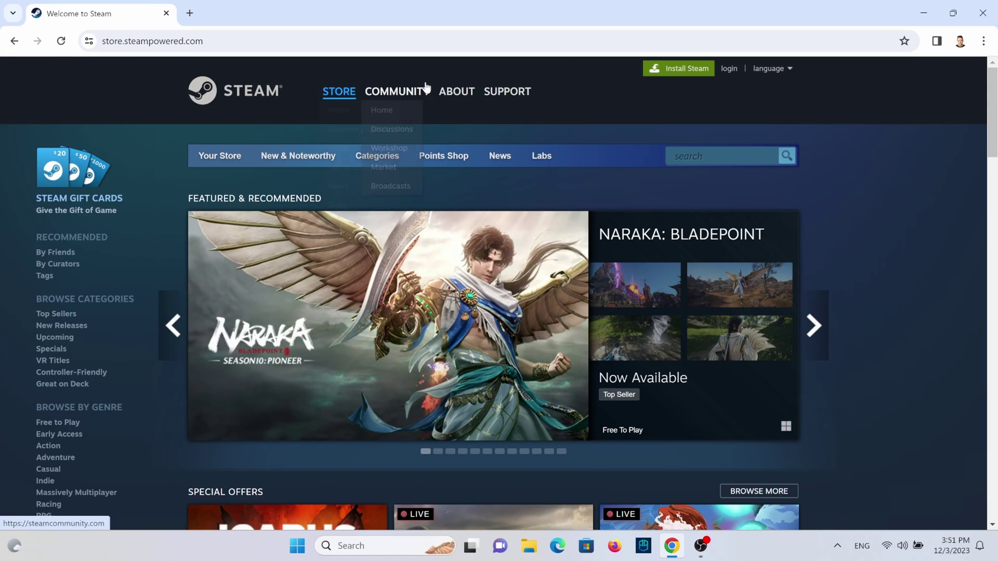
scroll(739, 218, down, 3)
scroll(739, 218, up, 3)
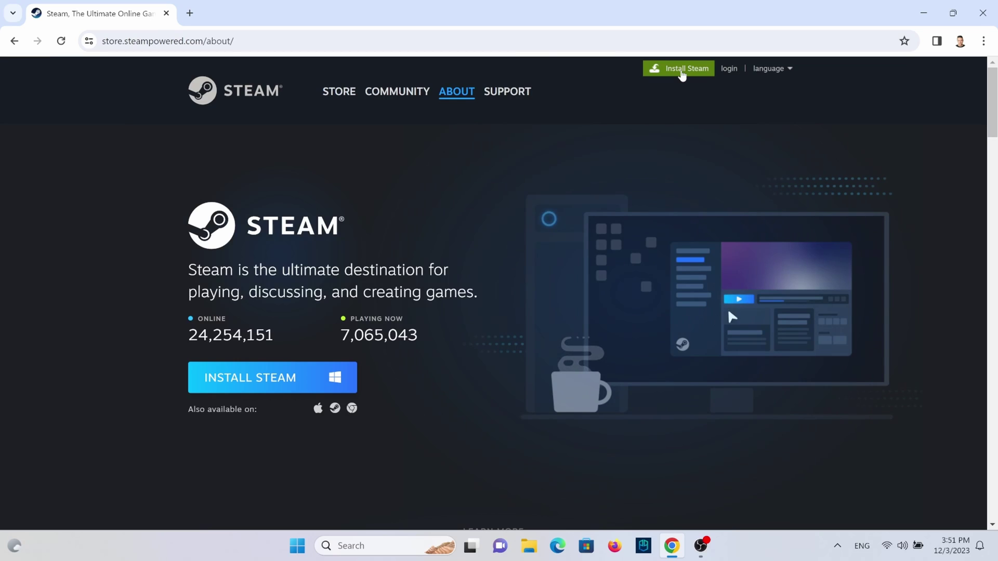
click(260, 389)
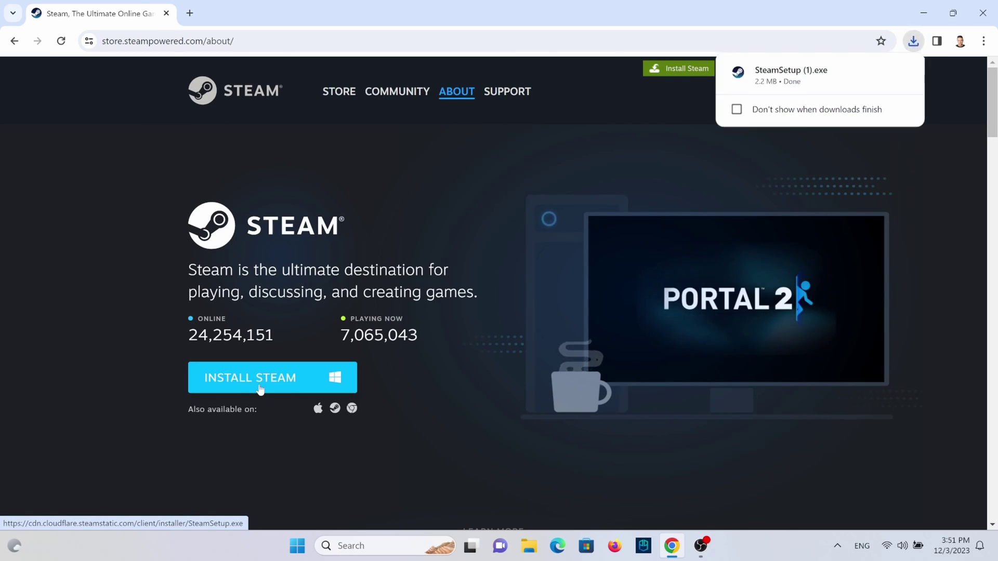
mouse_move(793, 78)
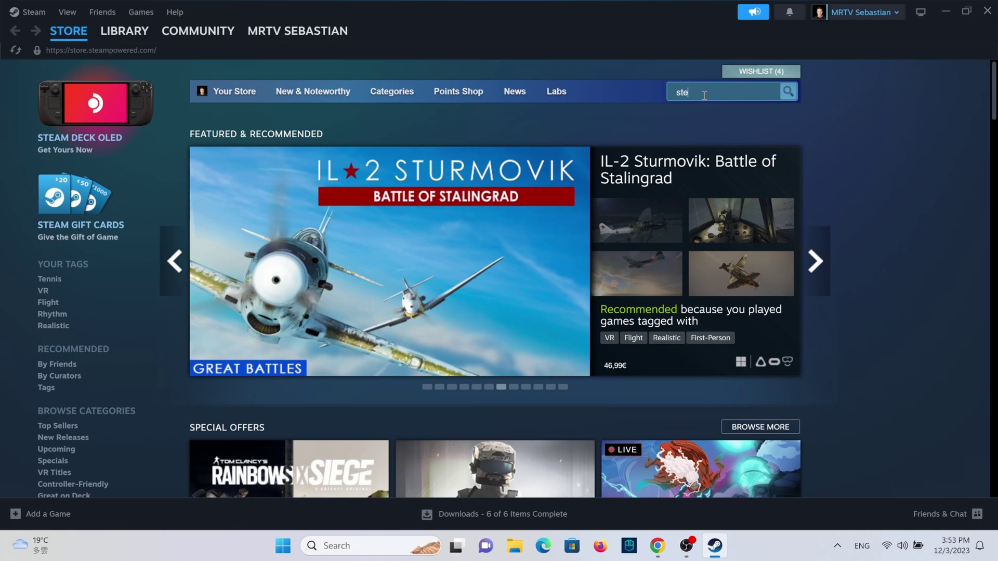
Step: Search the Steam client's store for steamvr and examine the library and play options on the SteamVR page
text(amvr)
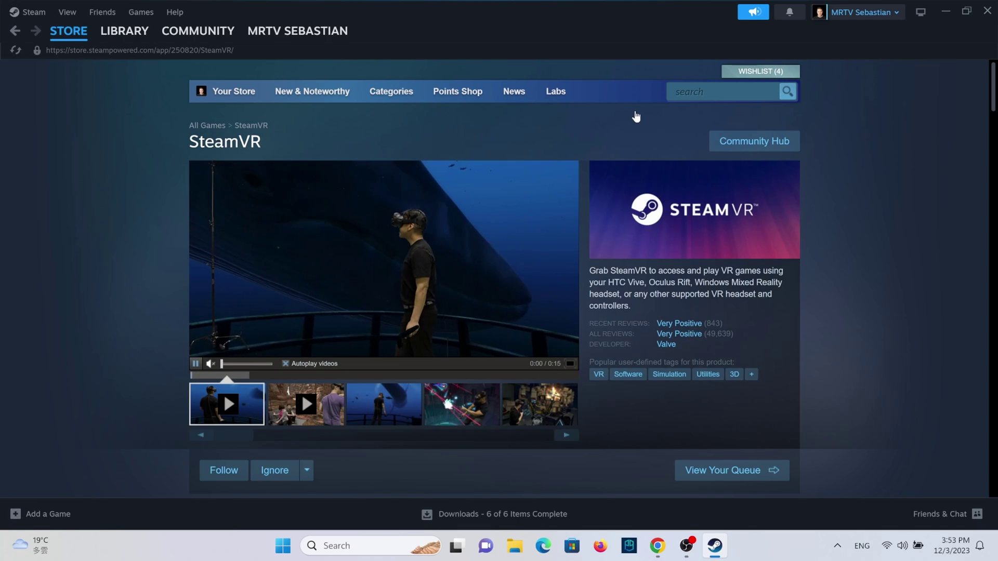
scroll(605, 305, down, 3)
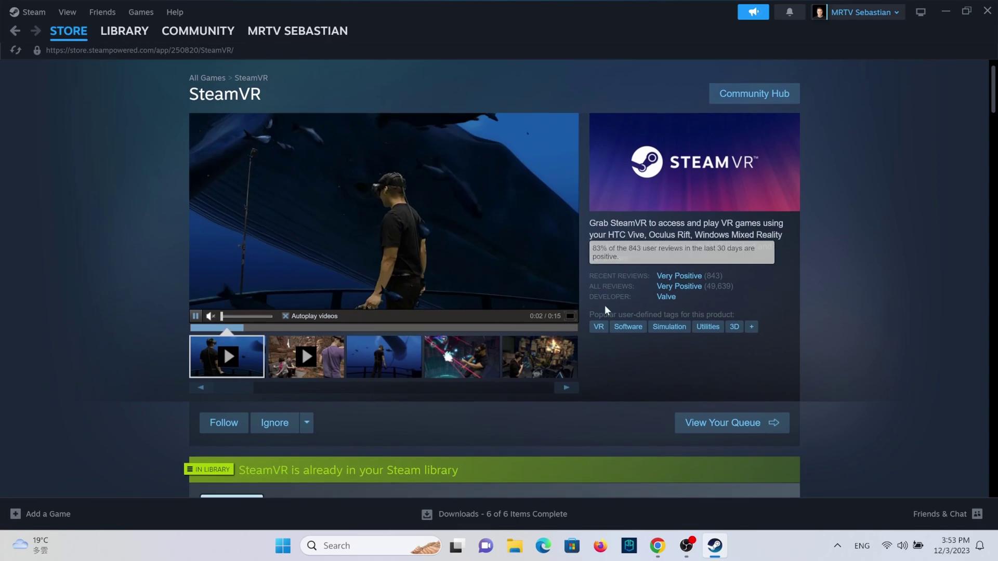
scroll(604, 305, down, 1)
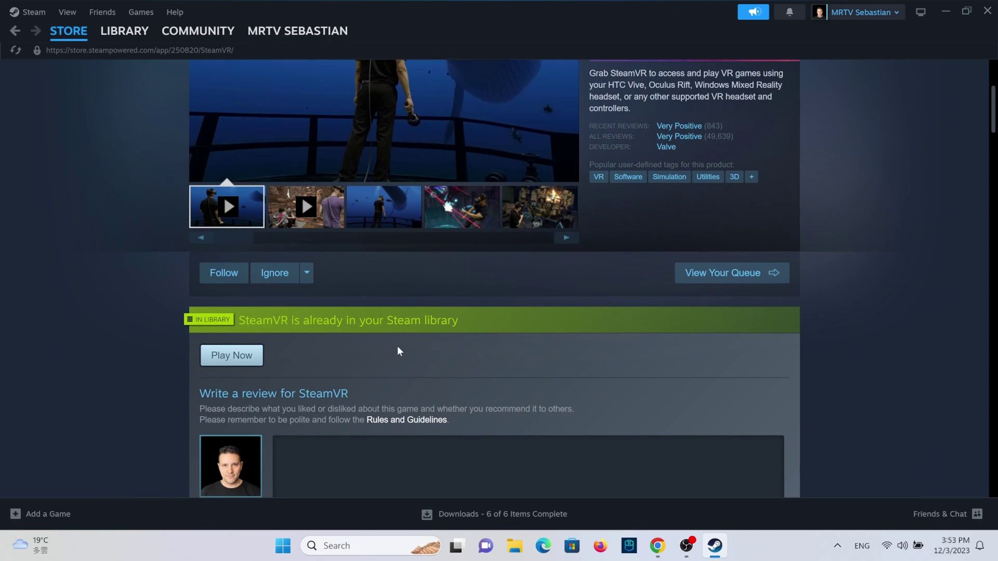
scroll(398, 347, down, 3)
scroll(398, 347, down, 1)
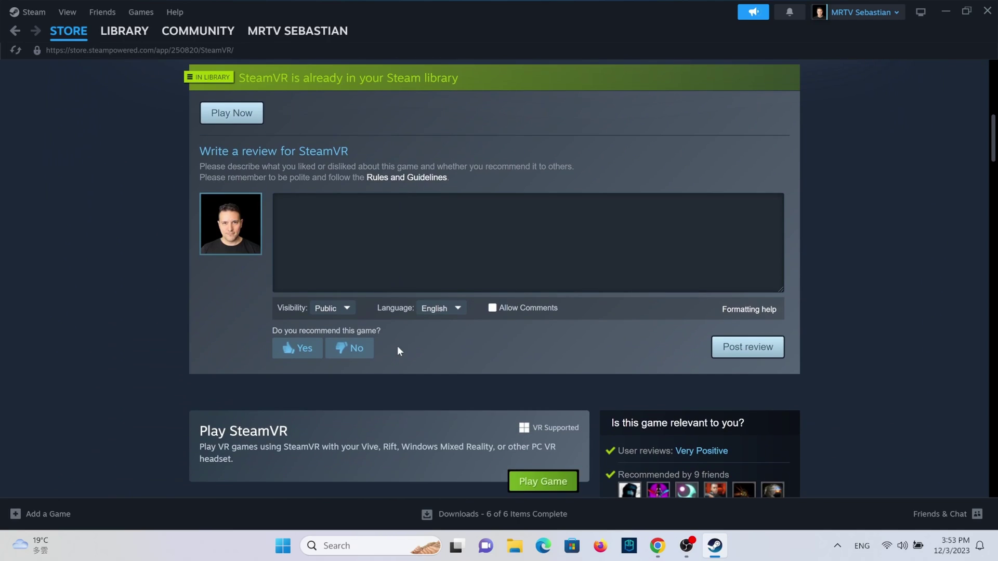
scroll(397, 345, down, 1)
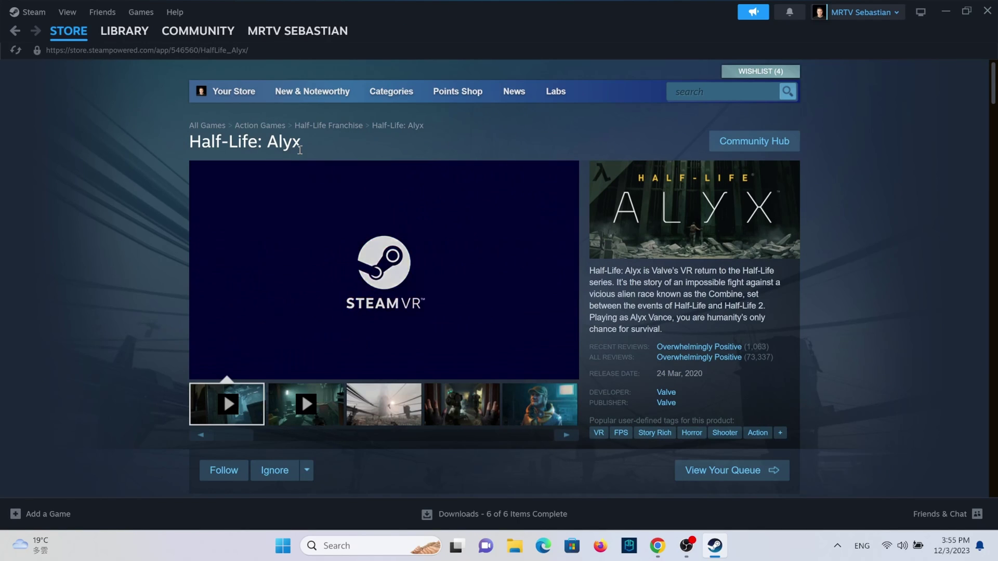
Step: Examine the Half-Life: Alyx store page, including its description and library section
scroll(137, 279, down, 2)
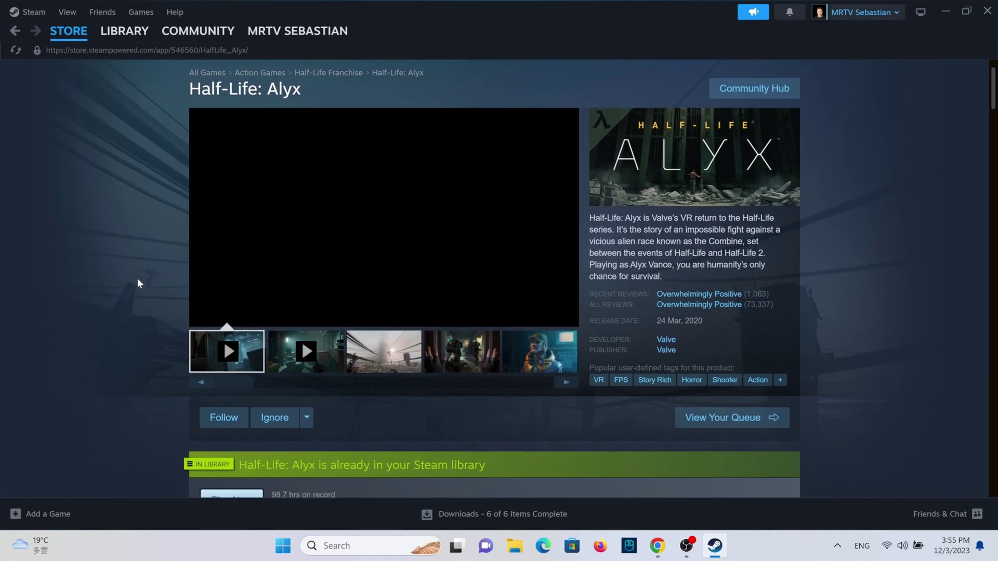
scroll(137, 279, down, 3)
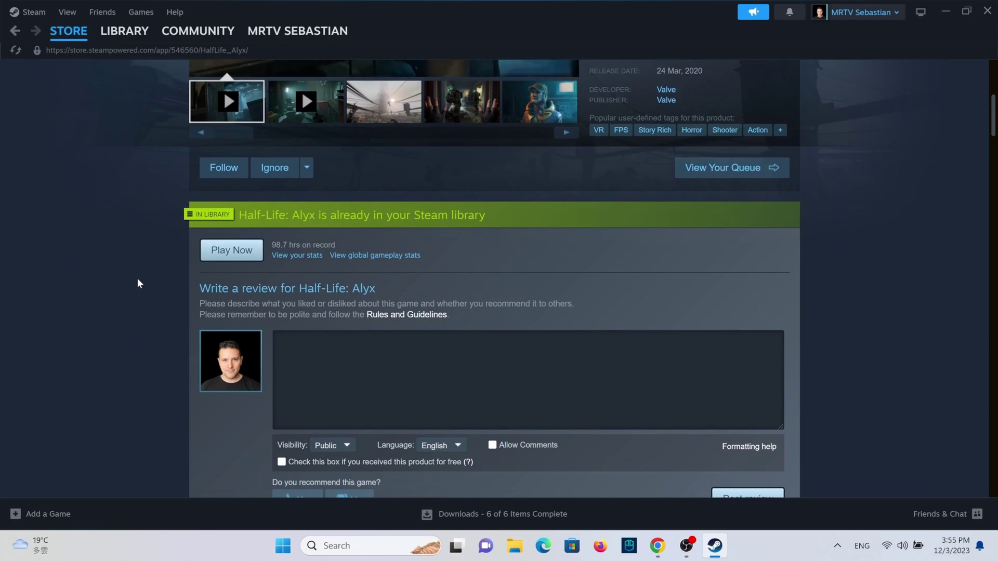
scroll(137, 279, down, 2)
scroll(138, 278, up, 5)
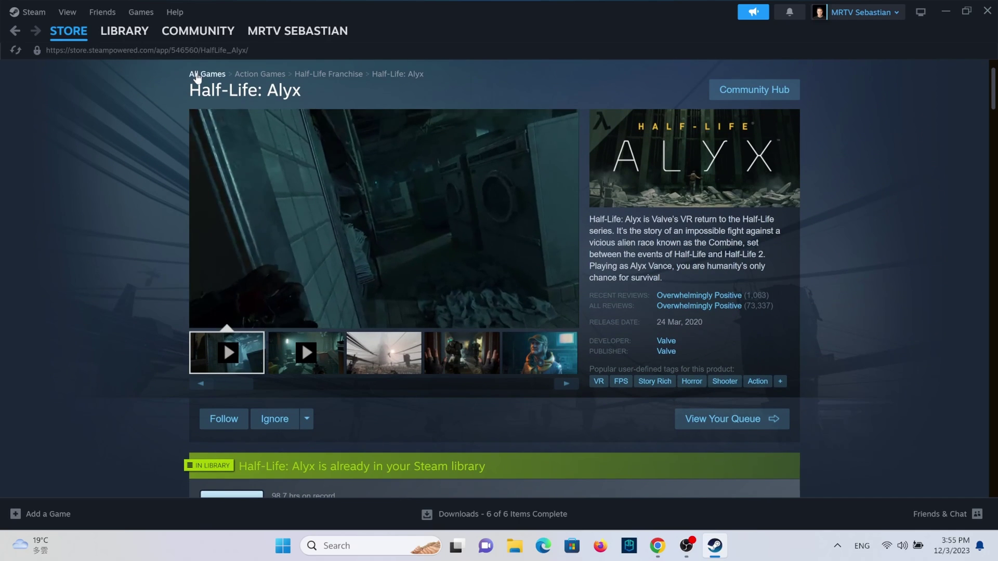
Step: Open the game library and look through the list of owned games
click(130, 35)
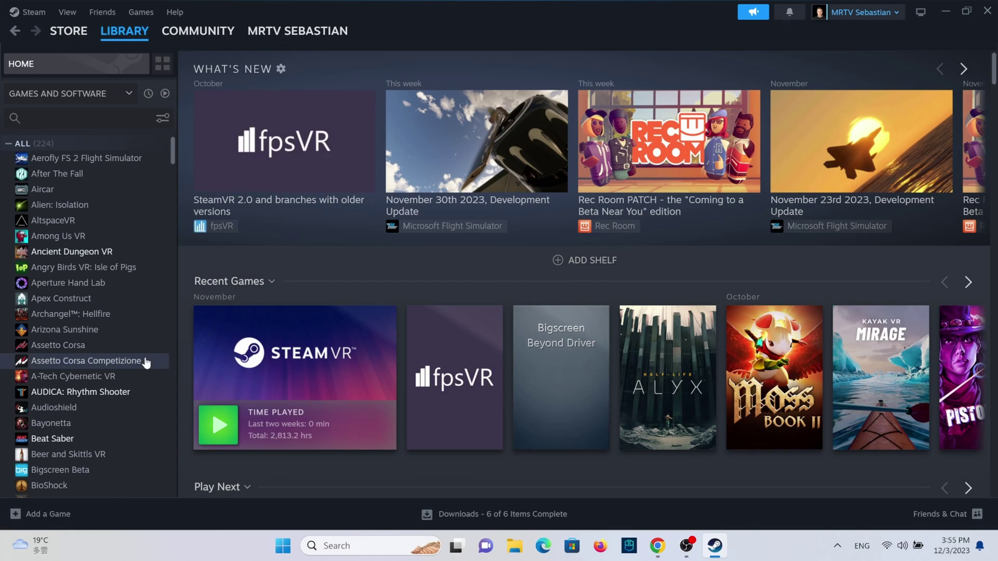
scroll(145, 361, down, 10)
scroll(145, 357, down, 10)
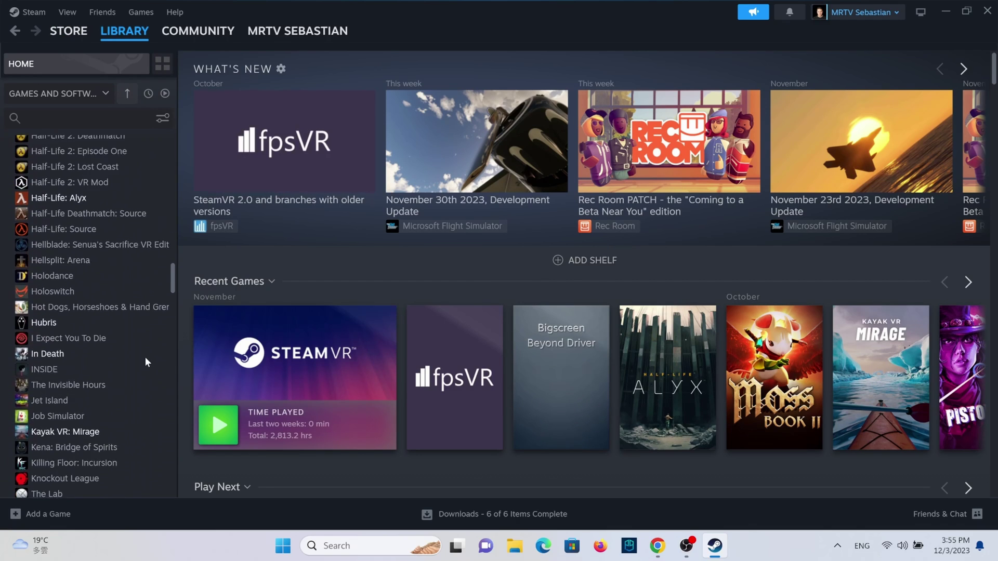
scroll(145, 357, up, 15)
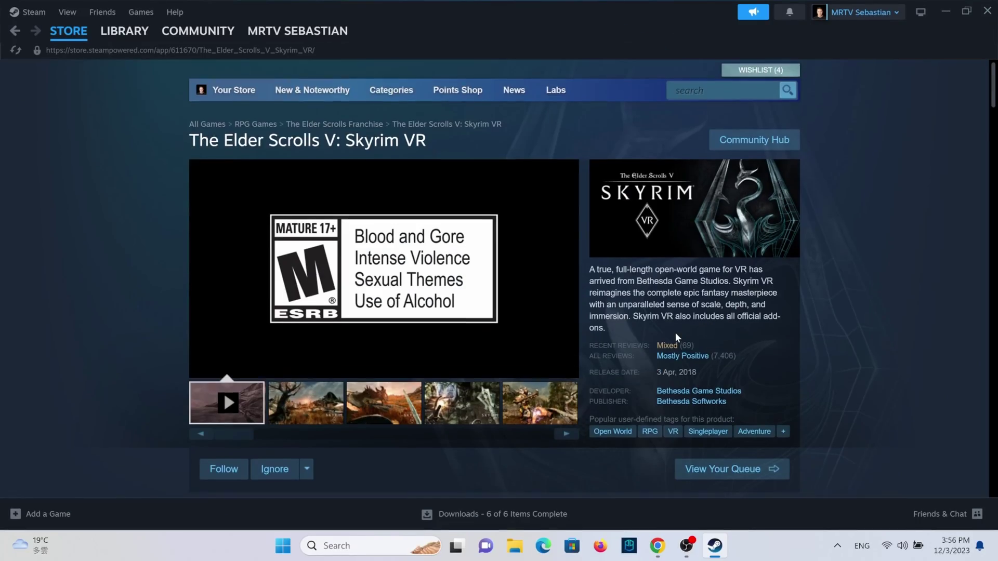
Step: Examine The Elder Scrolls V: Skyrim VR store page, including its VR headset requirement and purchase section
scroll(676, 336, down, 3)
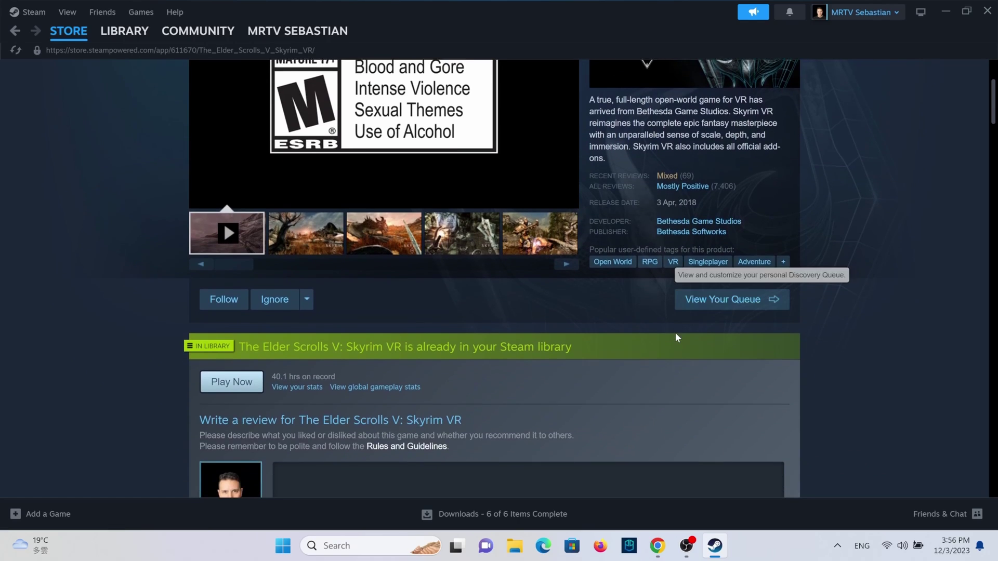
scroll(675, 337, down, 5)
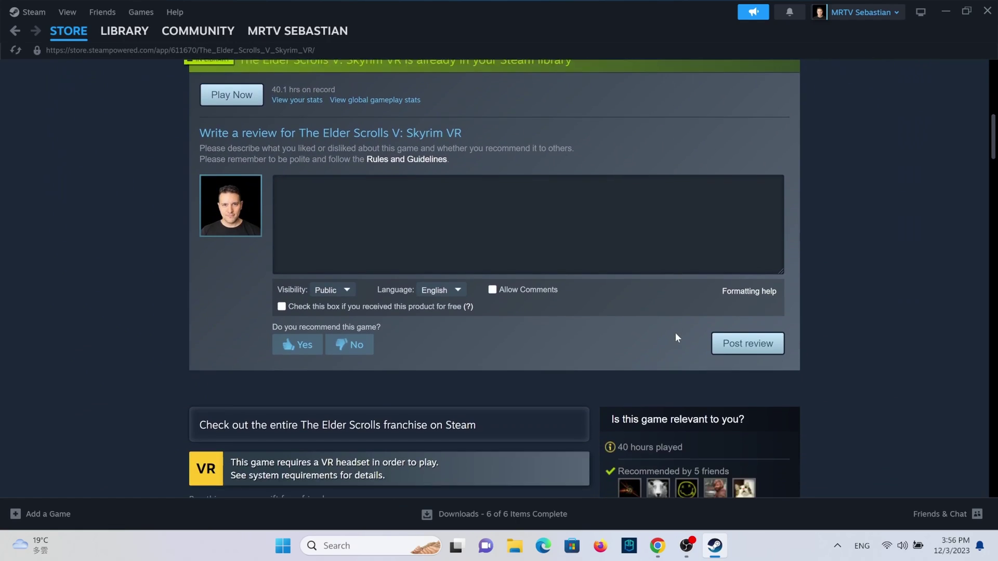
scroll(675, 337, down, 4)
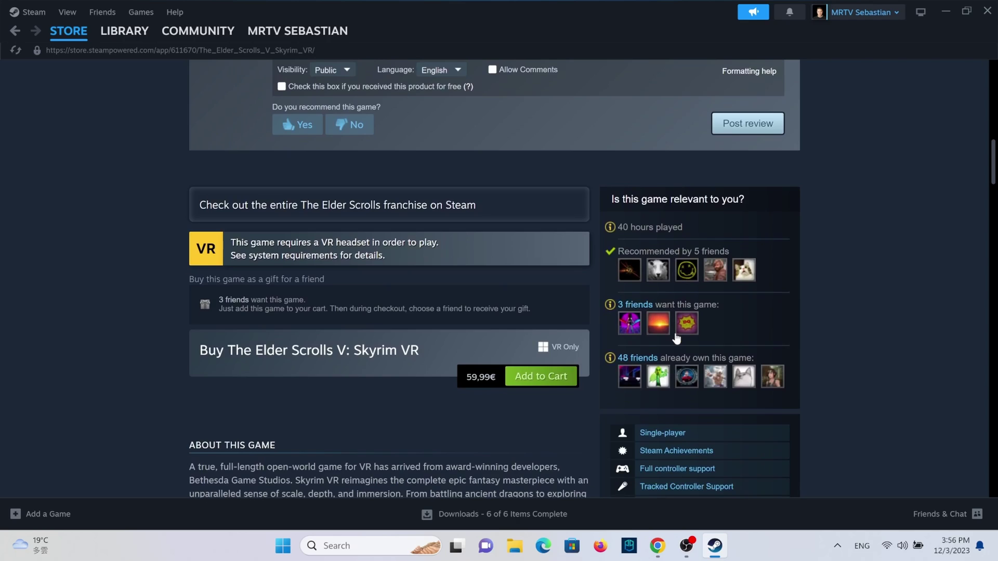
scroll(675, 337, up, 5)
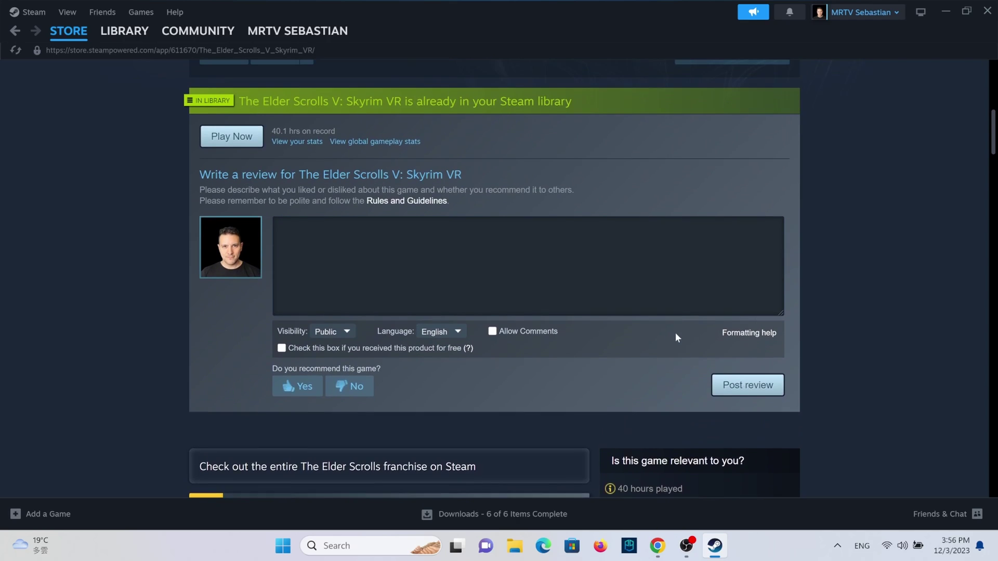
scroll(676, 338, up, 5)
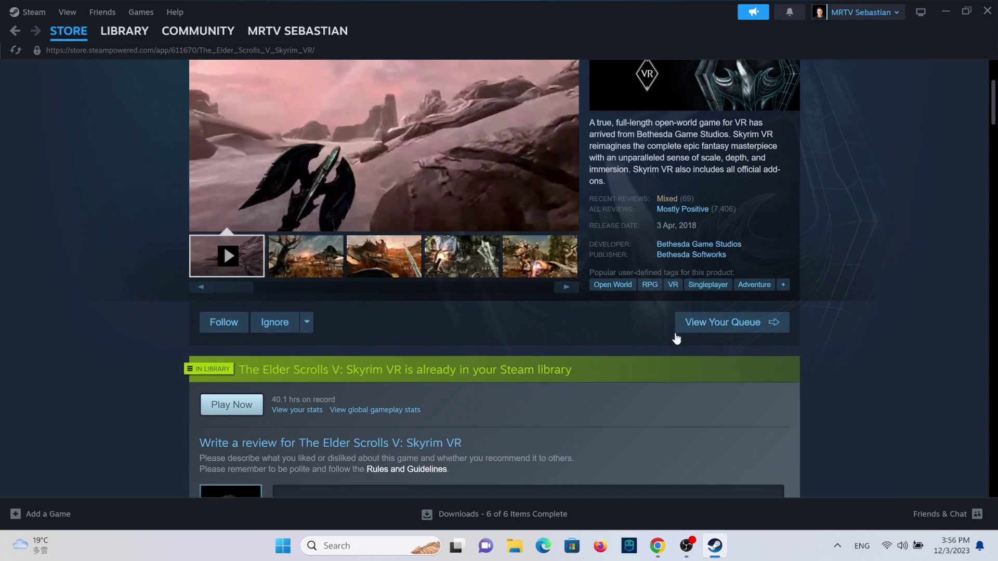
scroll(676, 338, up, 3)
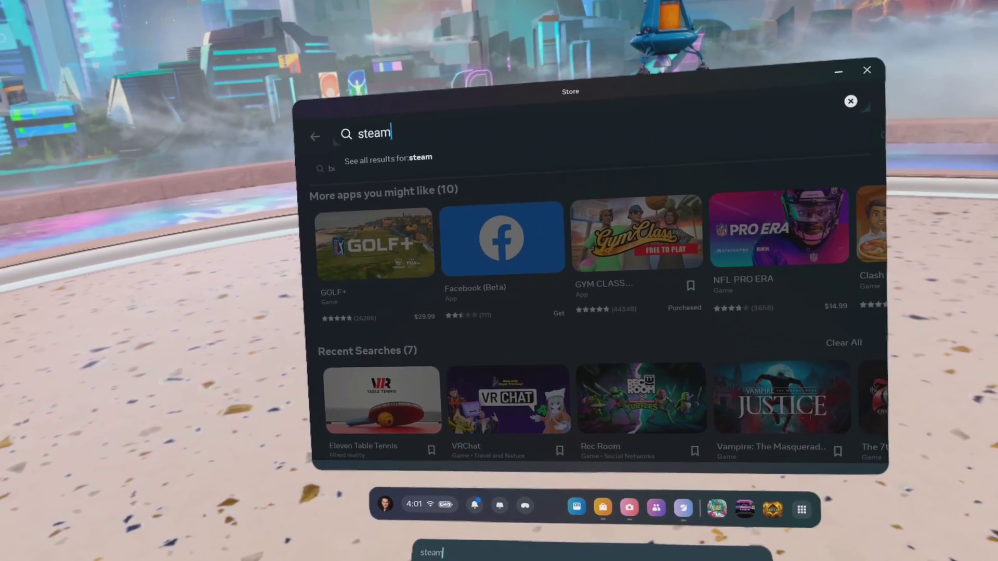
Step: Search the Quest headset's Store for "steam link"
text(lin)
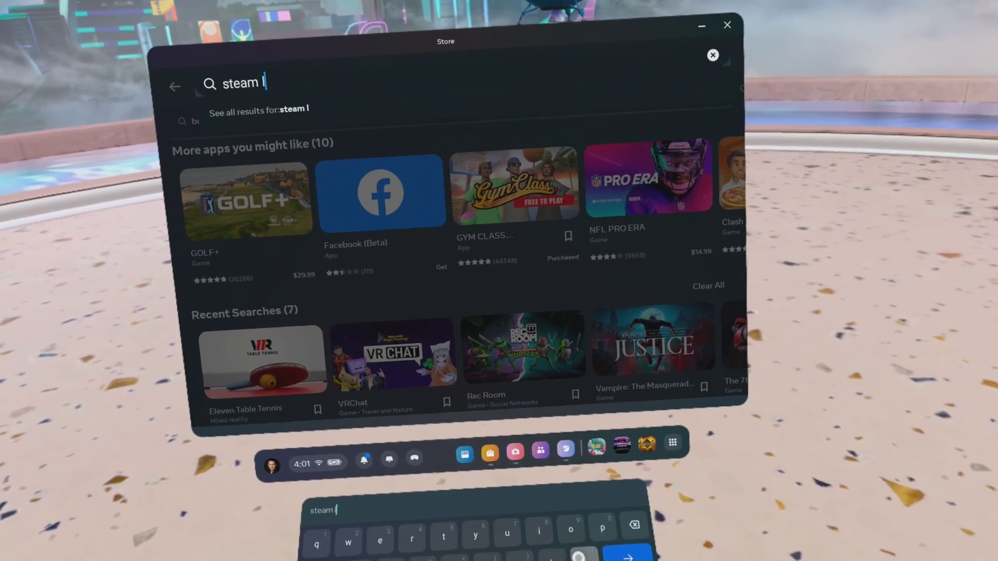
text(k)
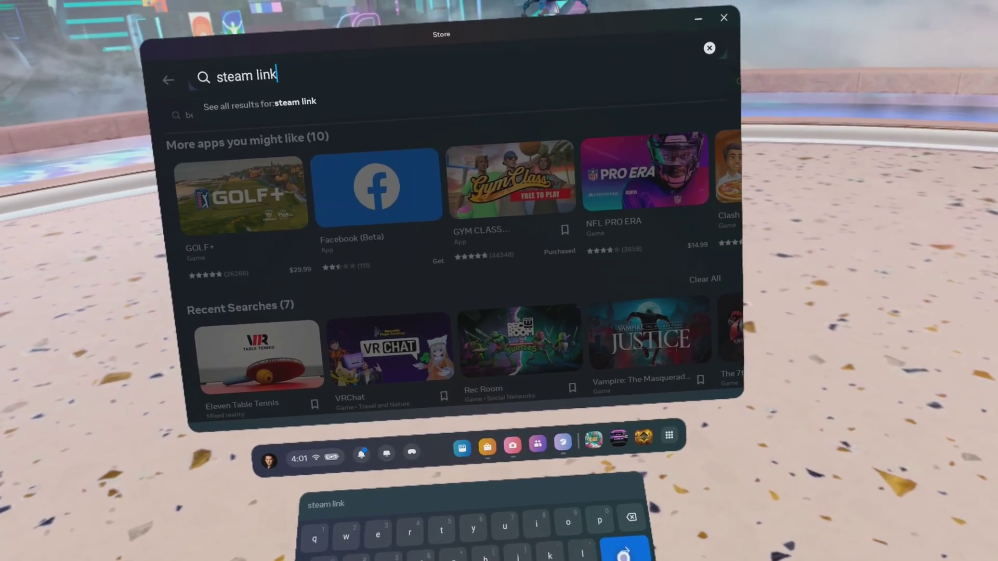
key(Return)
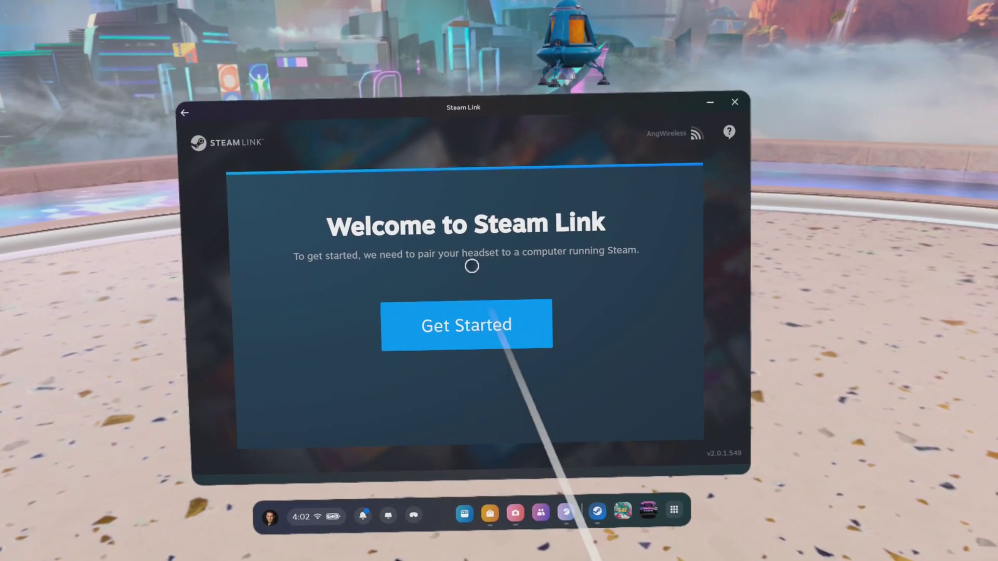
Step: Start pairing in Steam Link, connect to the detected laptop and allow audio recording
click(471, 324)
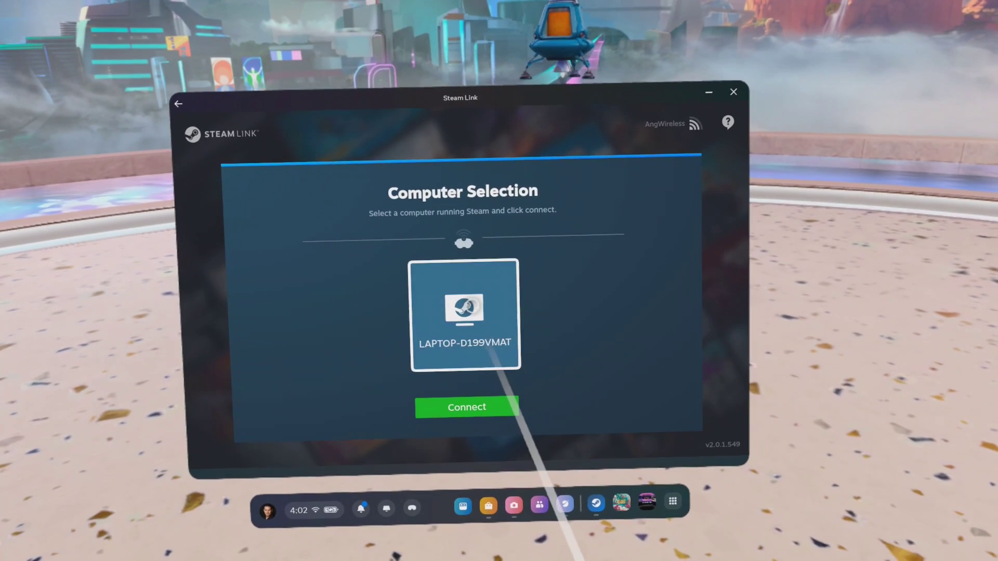
click(467, 408)
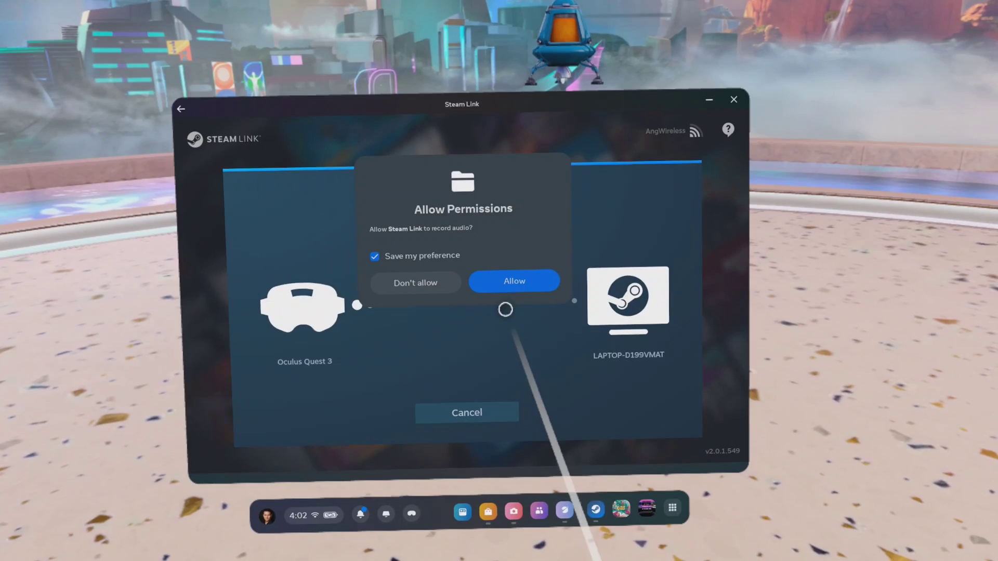
click(523, 268)
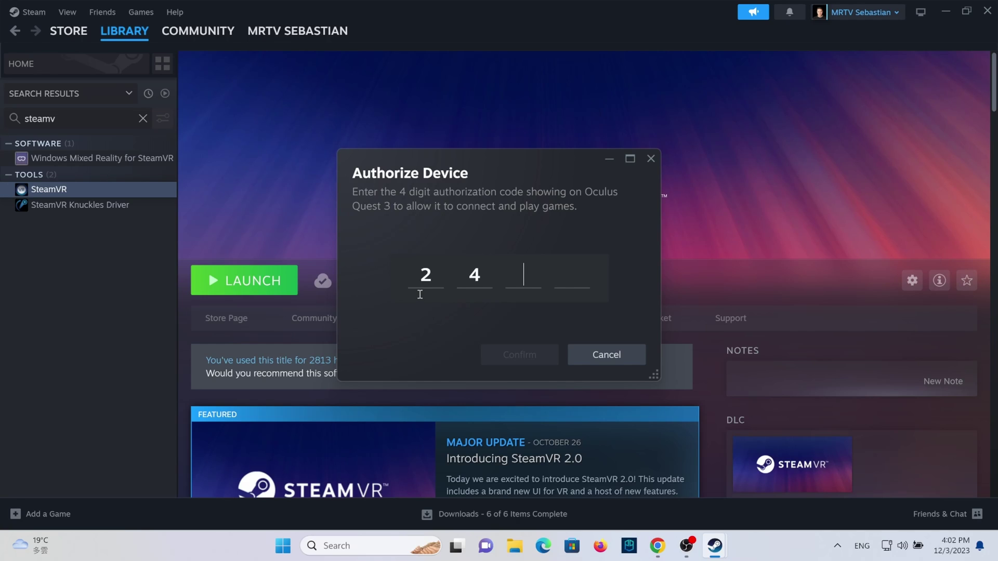
Step: Enter the authorization code from the headset in the Steam client on the computer and confirm the device
text(5)
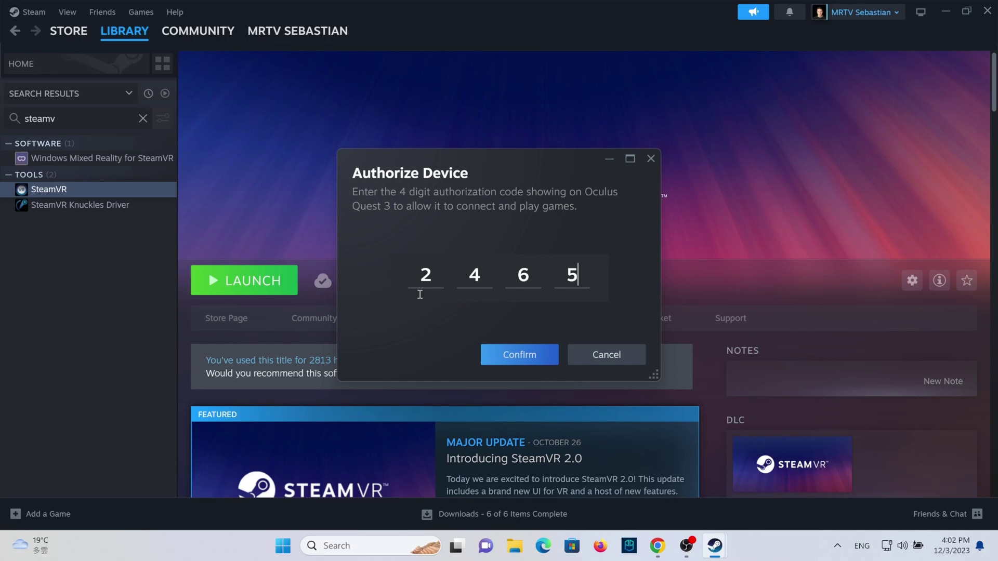
click(501, 356)
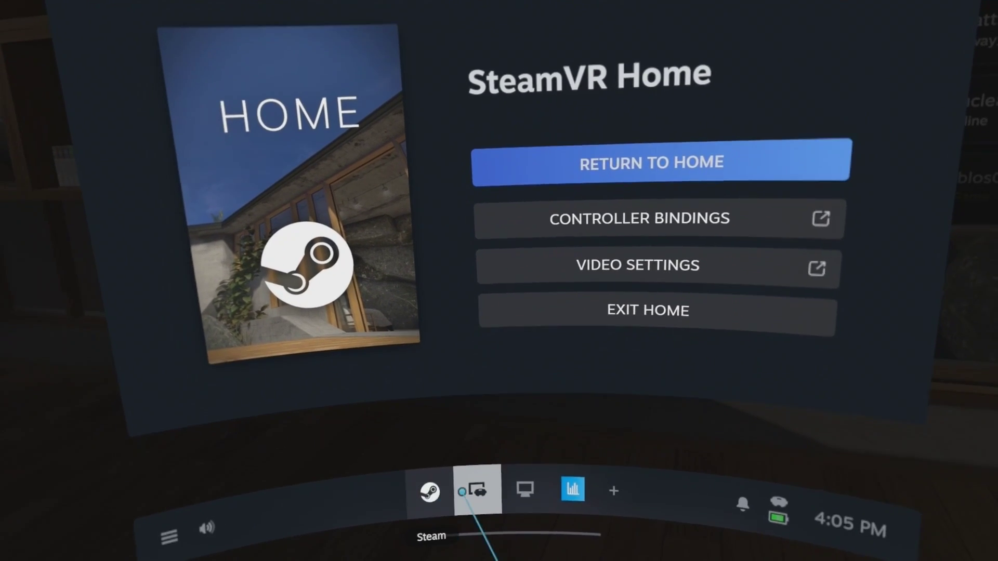
Step: View the computer's desktop in the SteamVR dashboard and return to the SteamVR Home overview
click(498, 475)
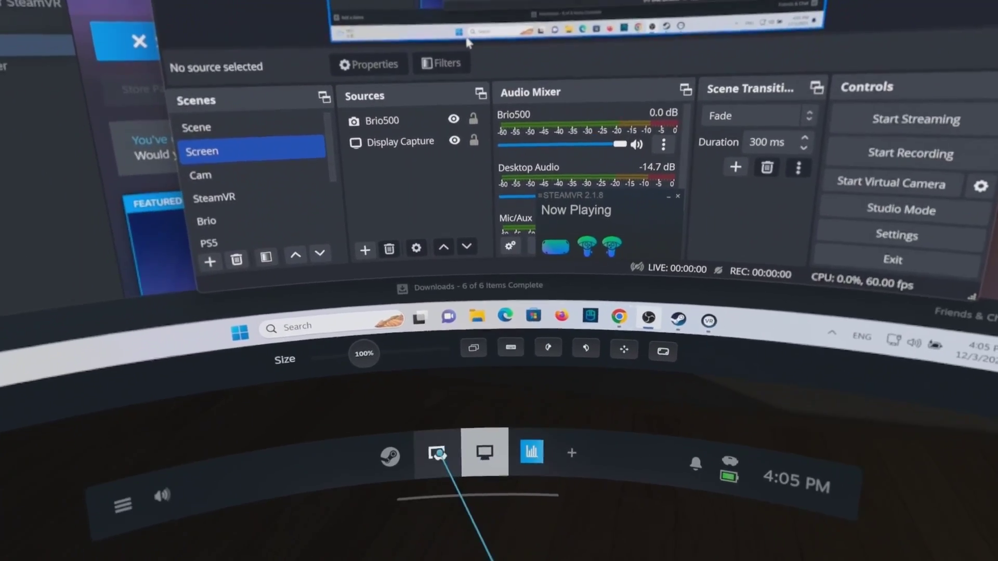
click(439, 473)
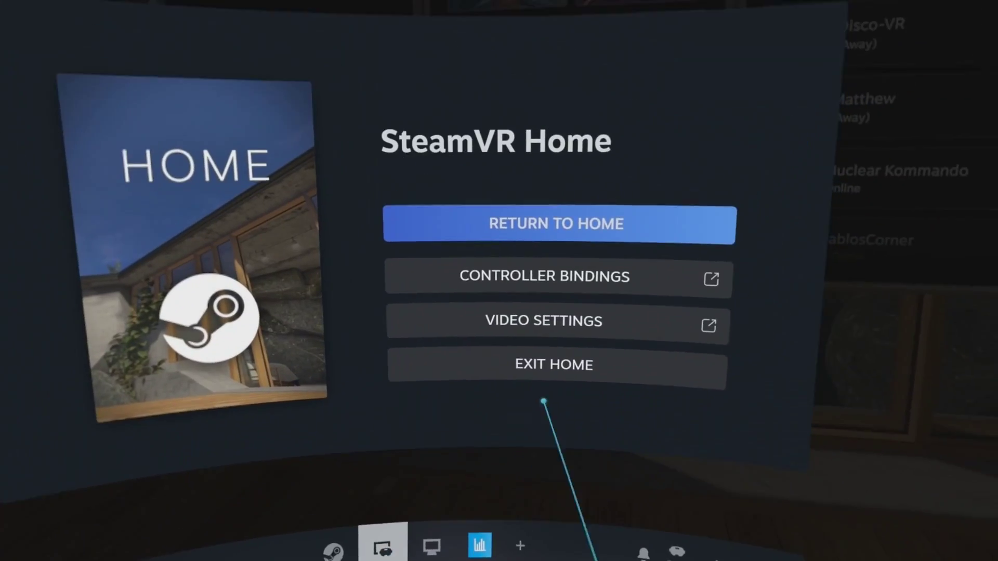
Step: Open the video settings, close the SteamVR Home-specific ones, and set the custom render resolution per eye to 150% (2508 × 2508)
click(650, 252)
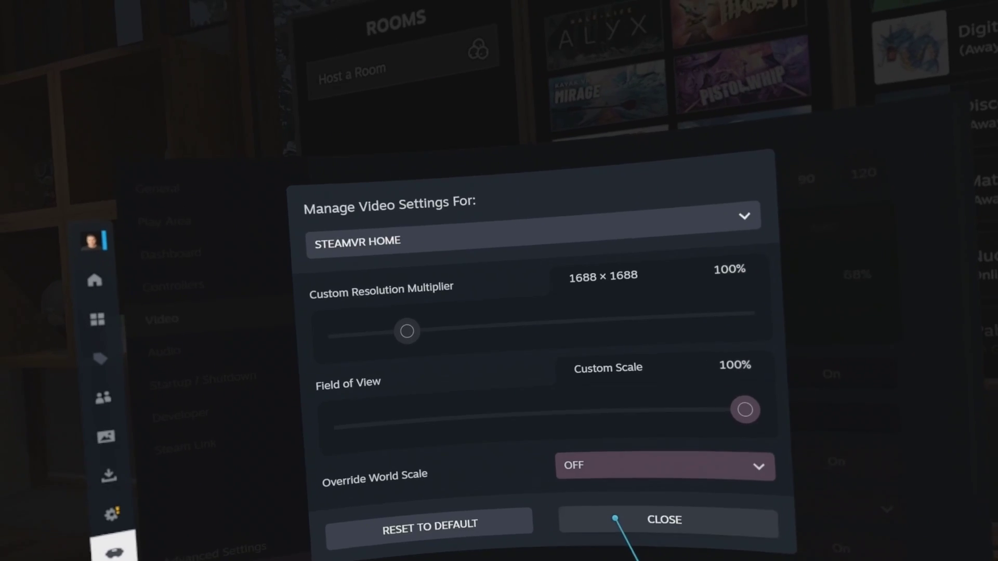
click(712, 559)
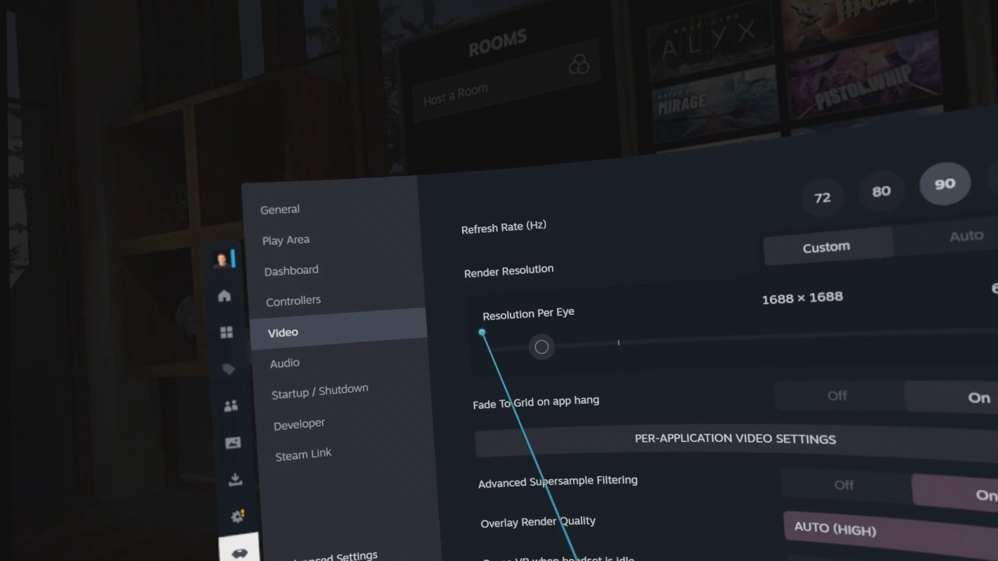
drag(483, 333, 650, 341)
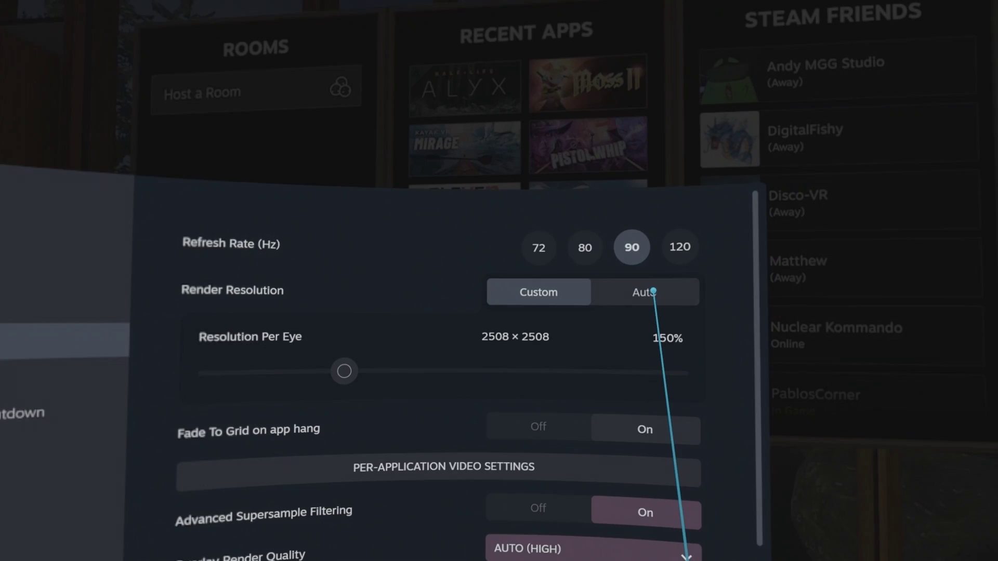
Step: Keep the render resolution on Custom, then close the SteamVR dashboard and bring it back up
click(563, 291)
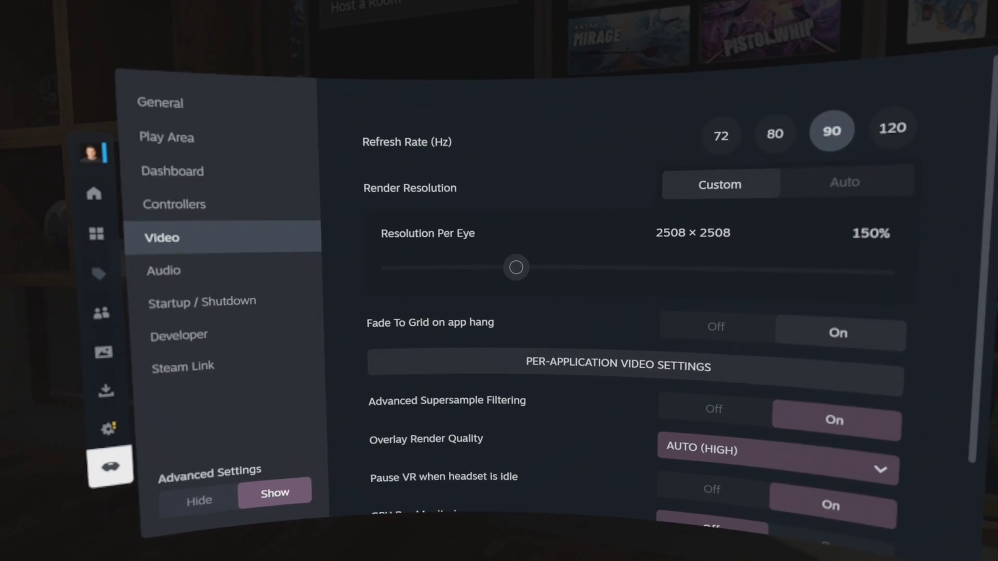
key(Escape)
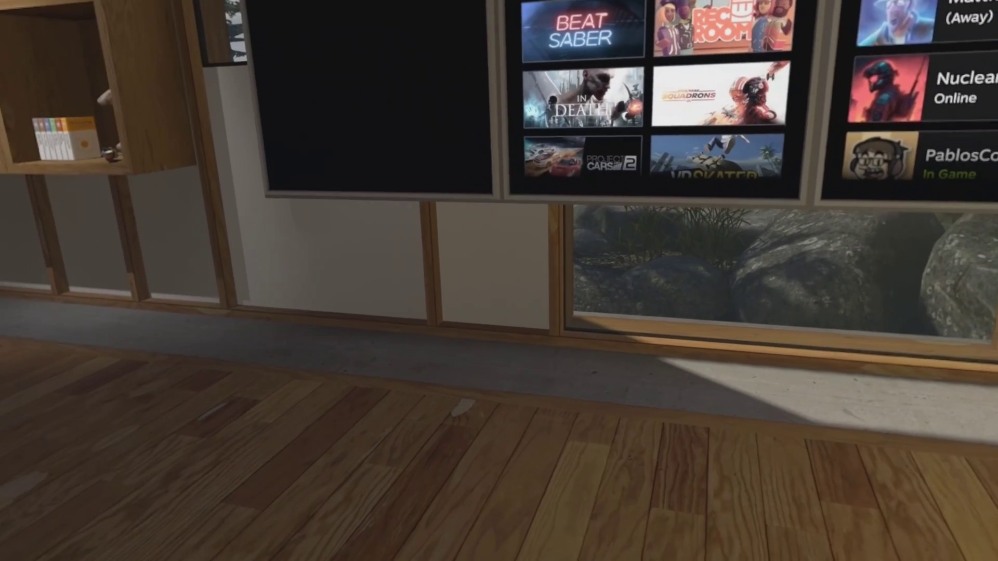
key(Escape)
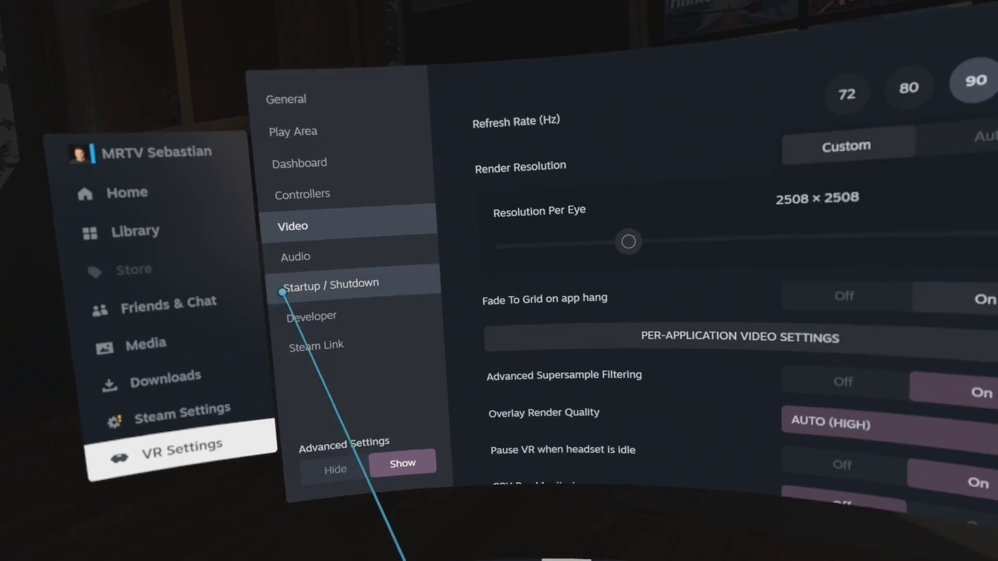
Step: Open the game library, find Half-Life: Alyx among the VR games and launch it from its game page
click(324, 413)
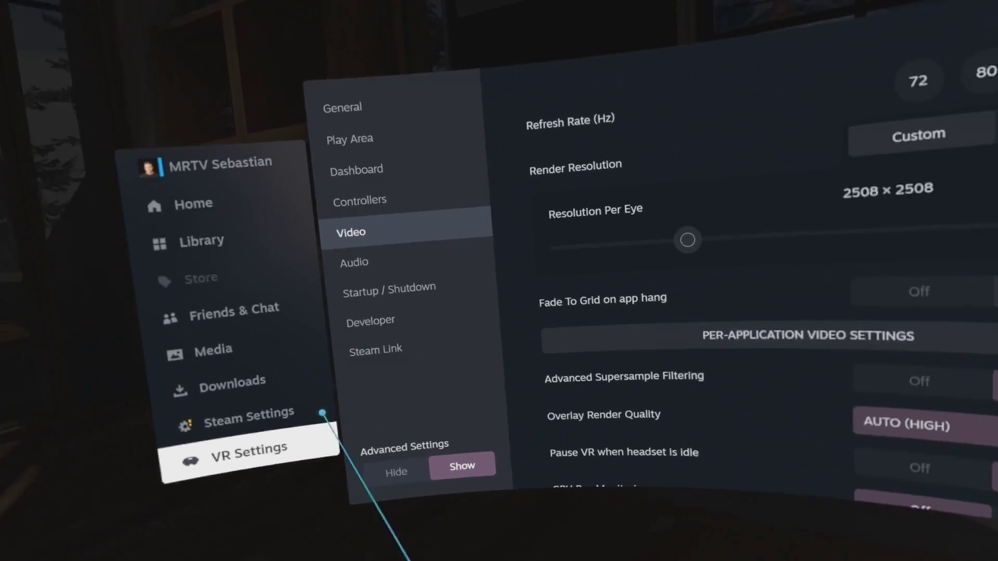
click(413, 340)
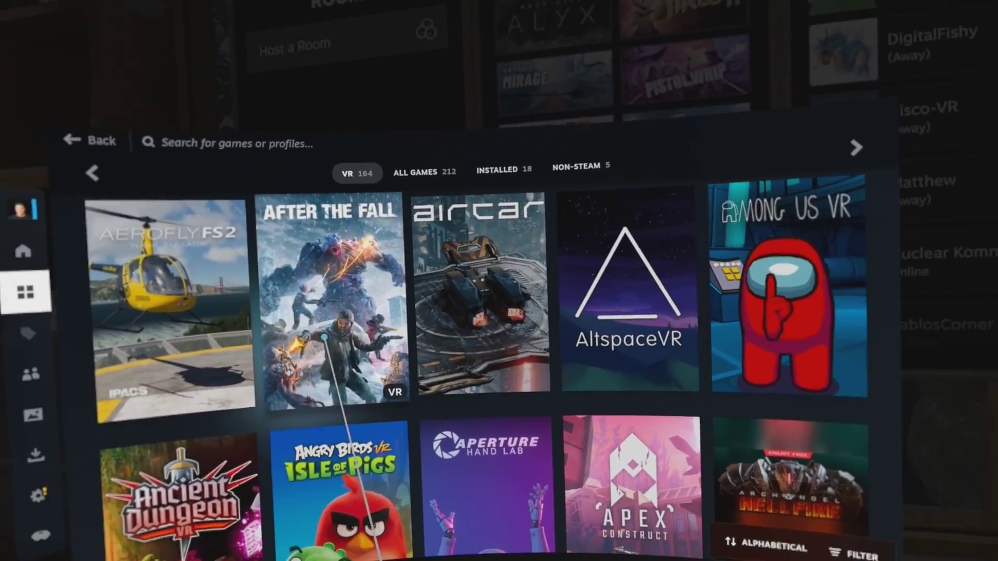
scroll(255, 349, down, 4)
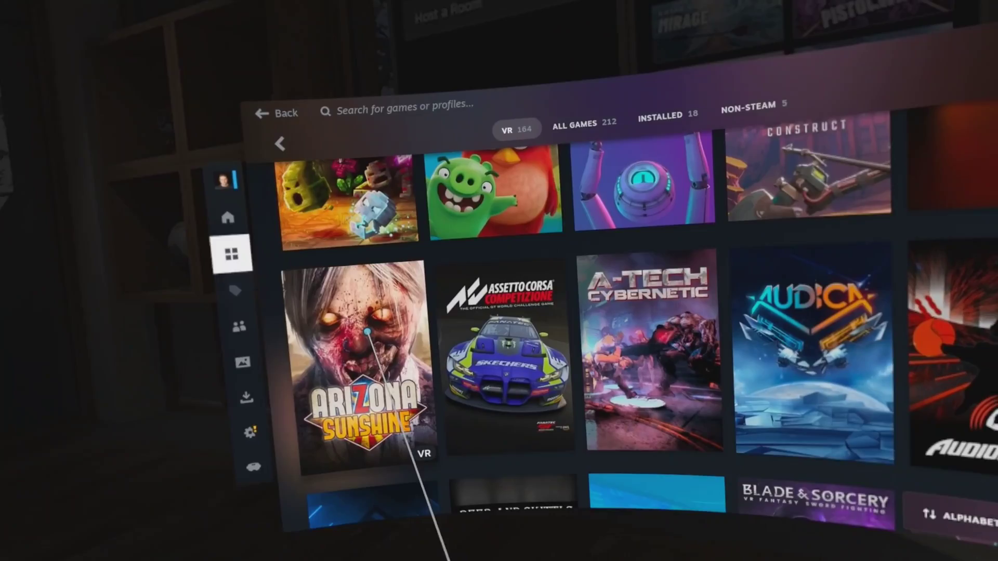
scroll(275, 408, down, 5)
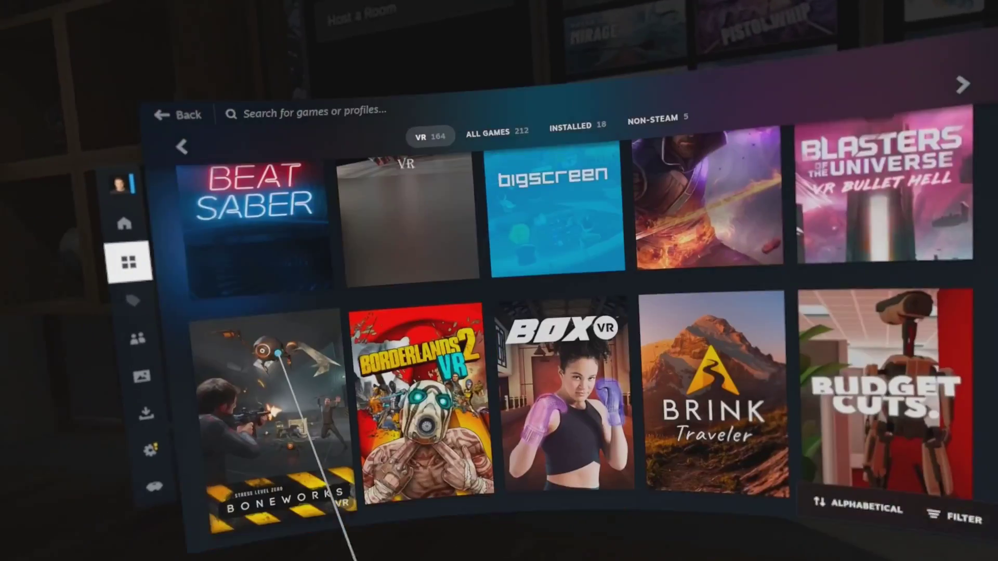
scroll(255, 339, down, 5)
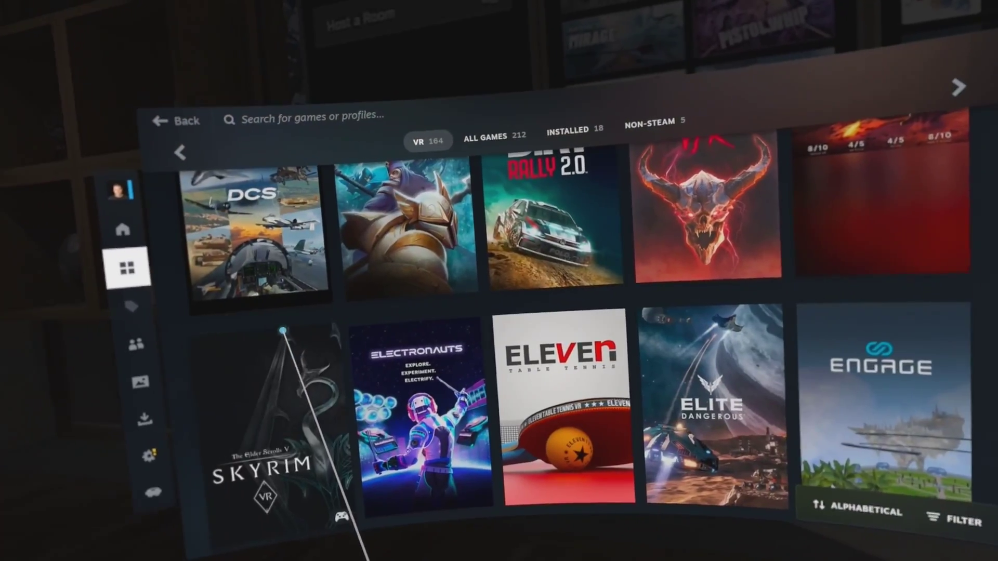
scroll(289, 312, down, 3)
scroll(279, 303, down, 3)
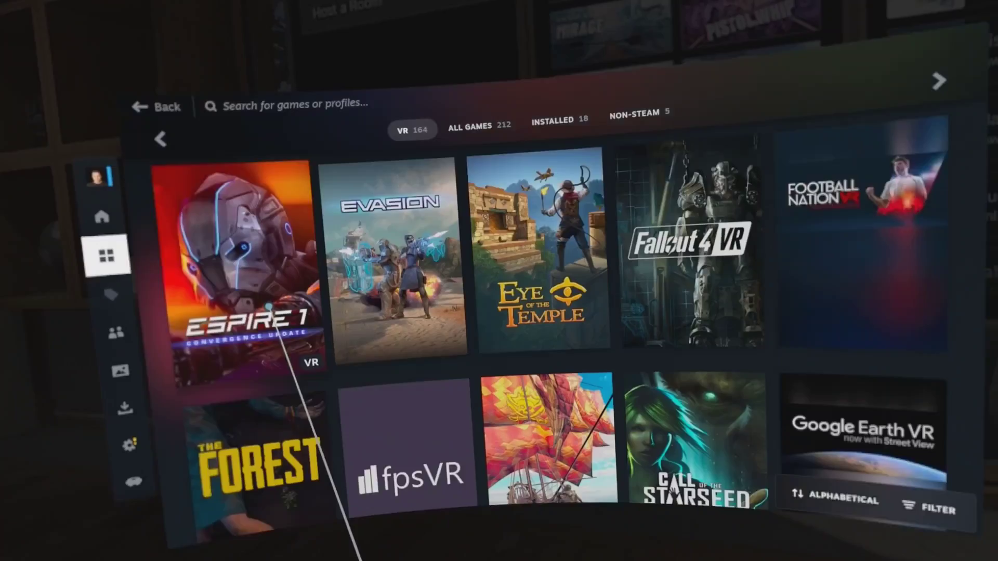
scroll(227, 321, down, 6)
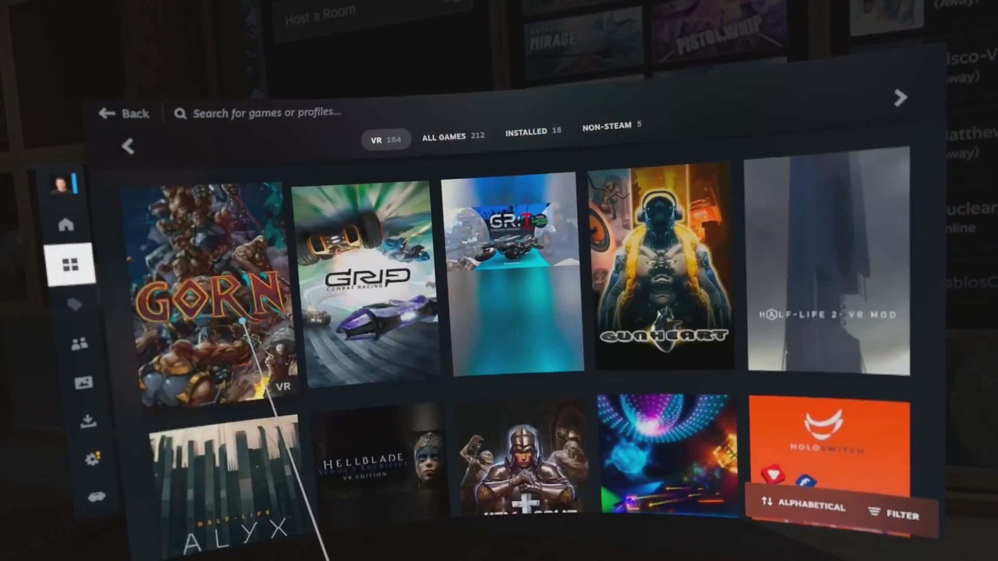
scroll(336, 364, down, 3)
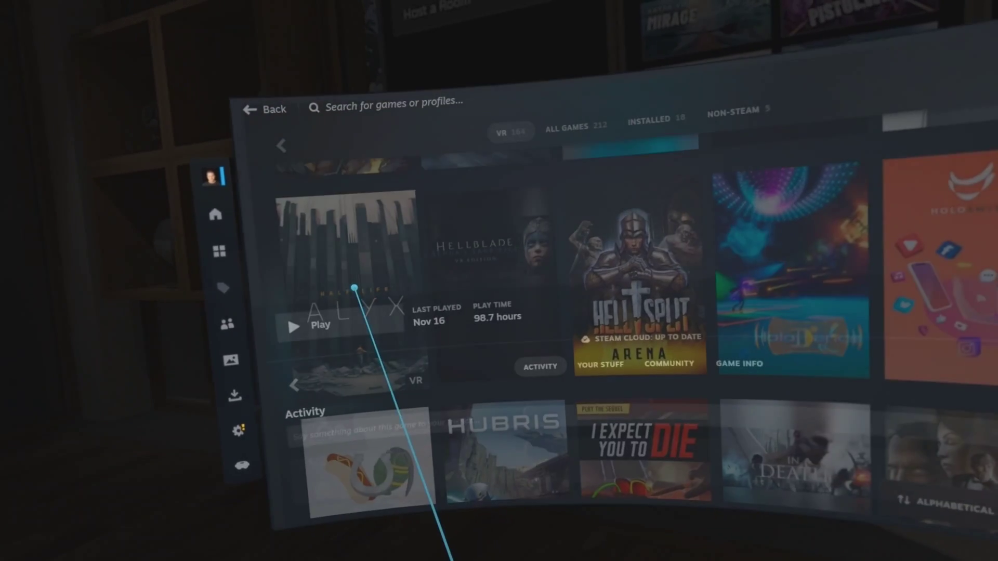
click(354, 288)
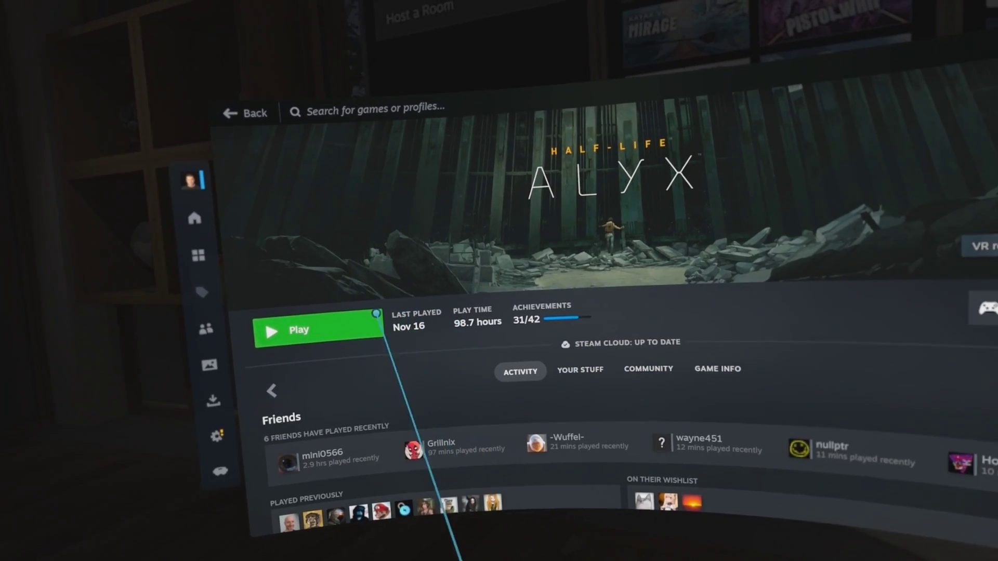
click(354, 327)
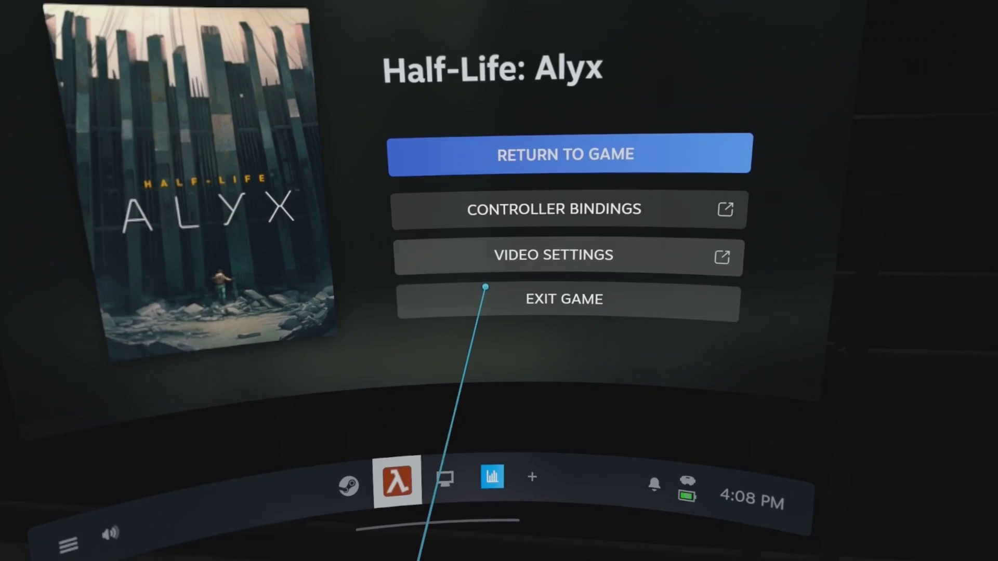
Step: Exit Half-Life: Alyx from its page in the SteamVR dashboard
click(491, 302)
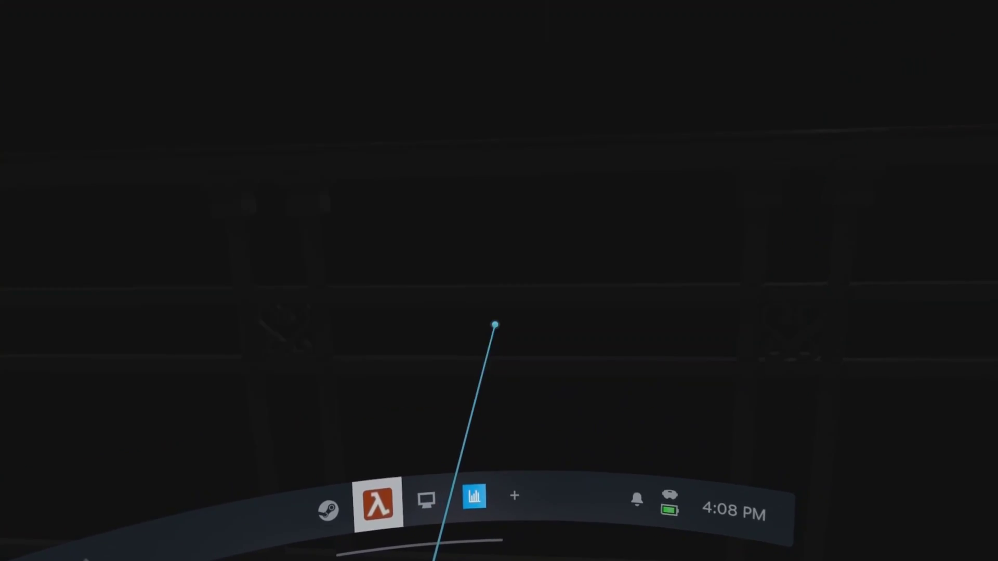